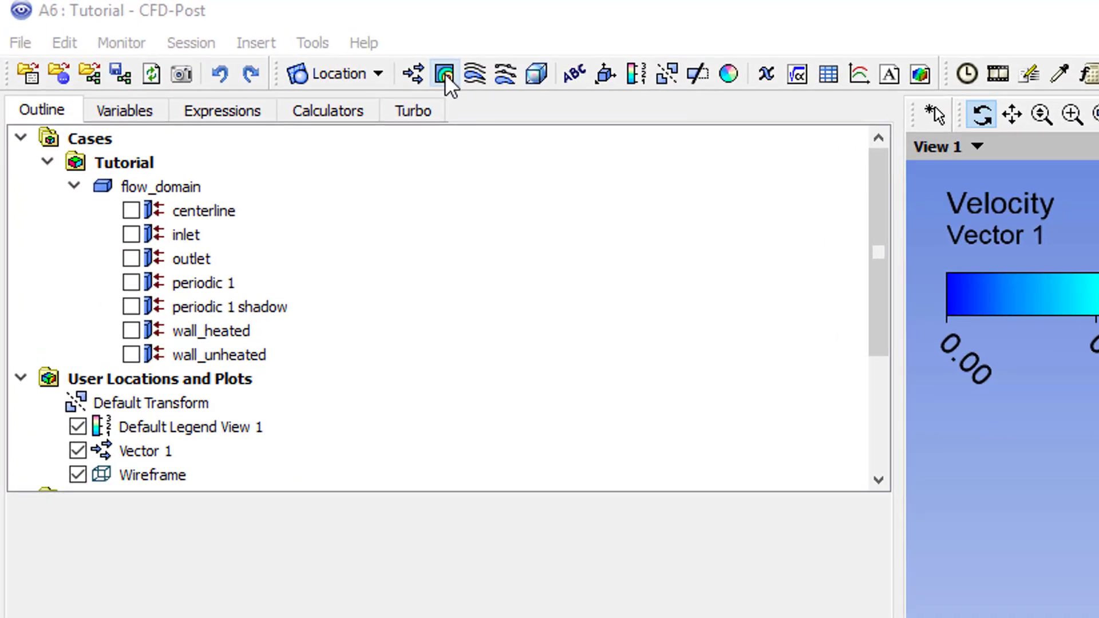
- Insert a new contour plot named "Temperature contours"
click(444, 73)
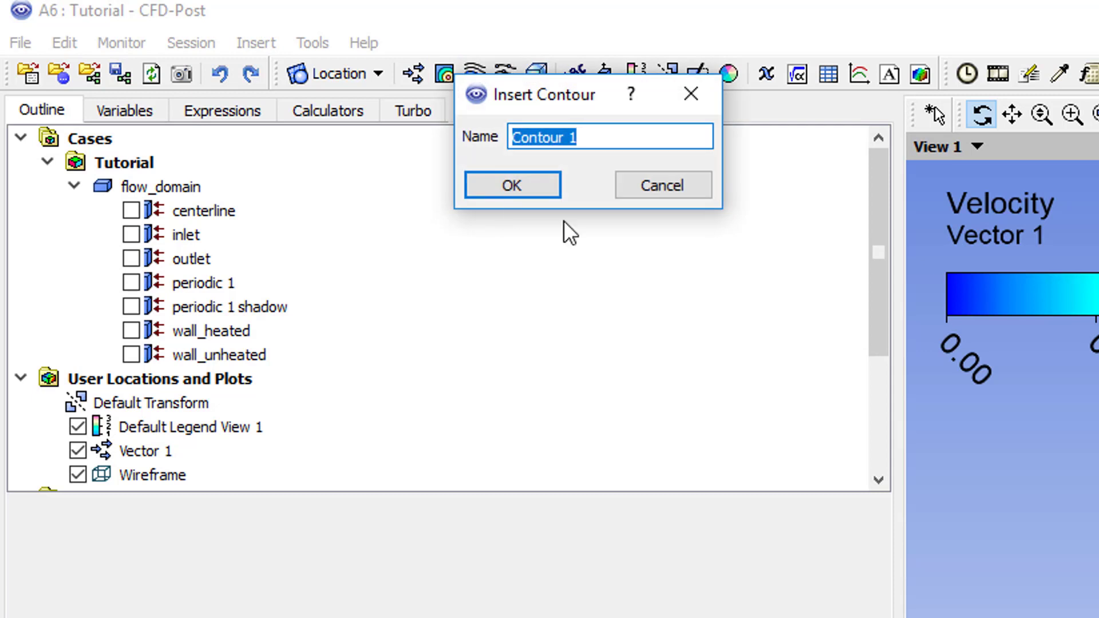
text(Tmep)
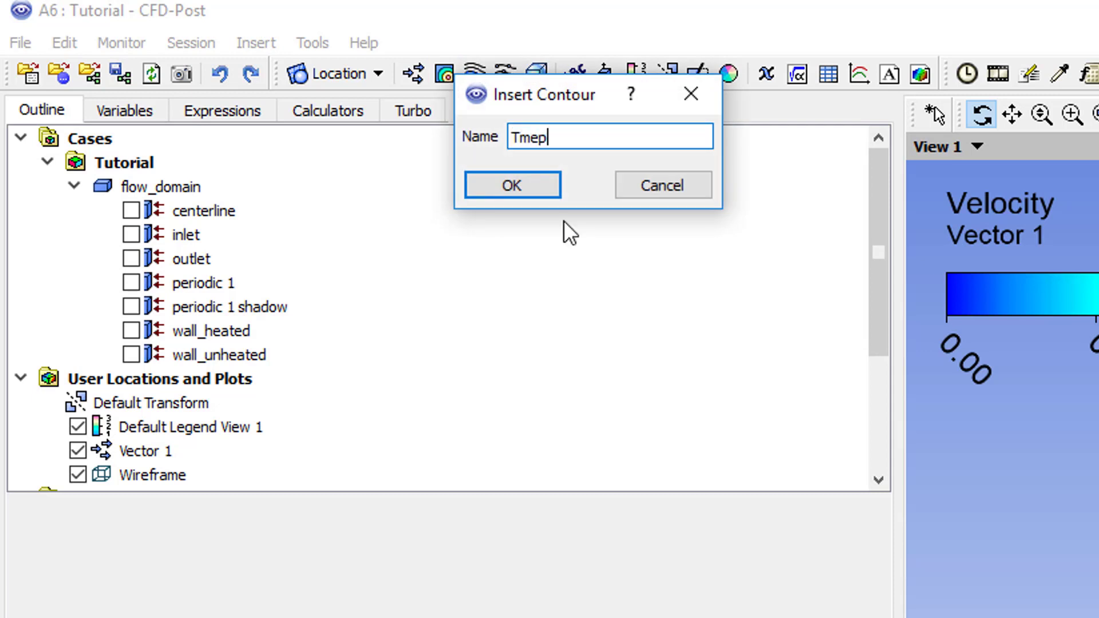
key(BackSpace)
key(BackSpace)
key(BackSpace)
text(empea)
key(BackSpace)
text(rature contours)
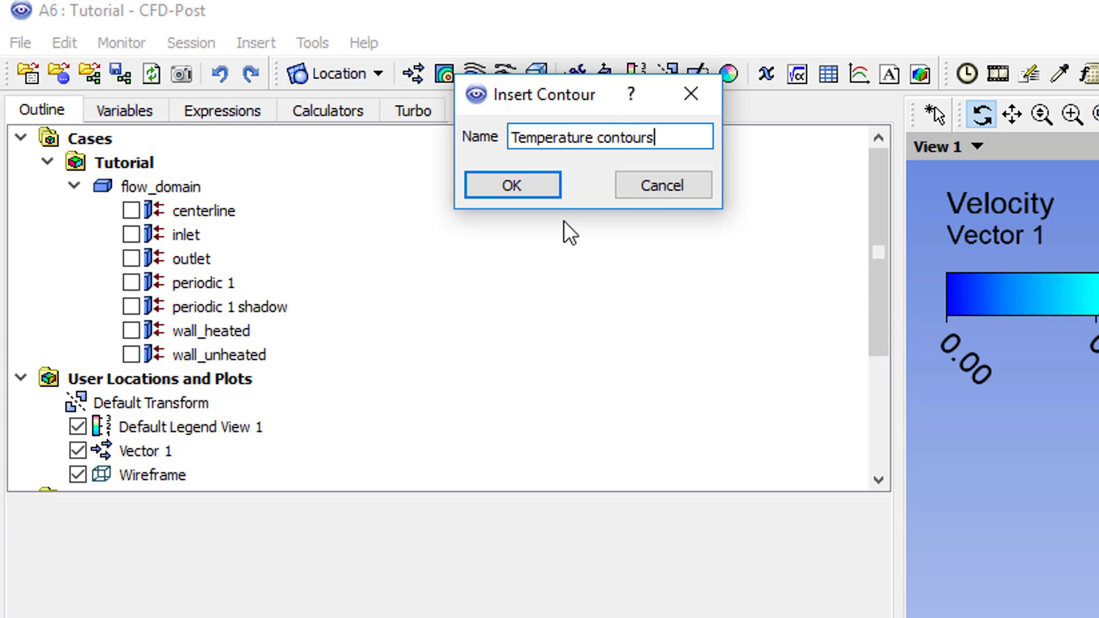
click(516, 184)
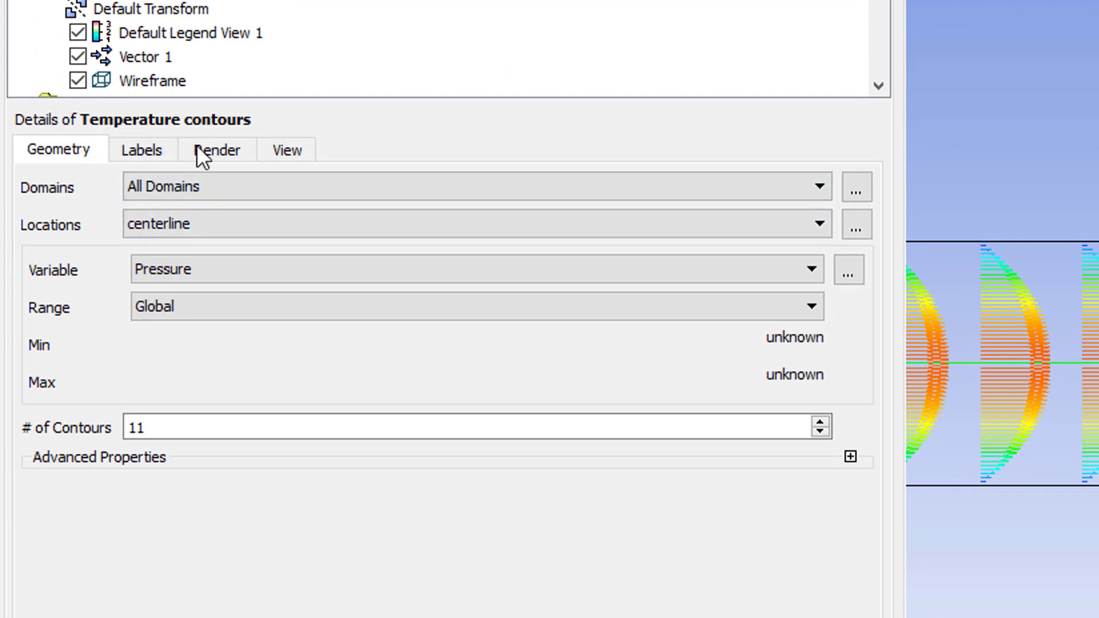
- Plot Temperature on the periodic 1 location with 51 contours and apply the settings
click(204, 224)
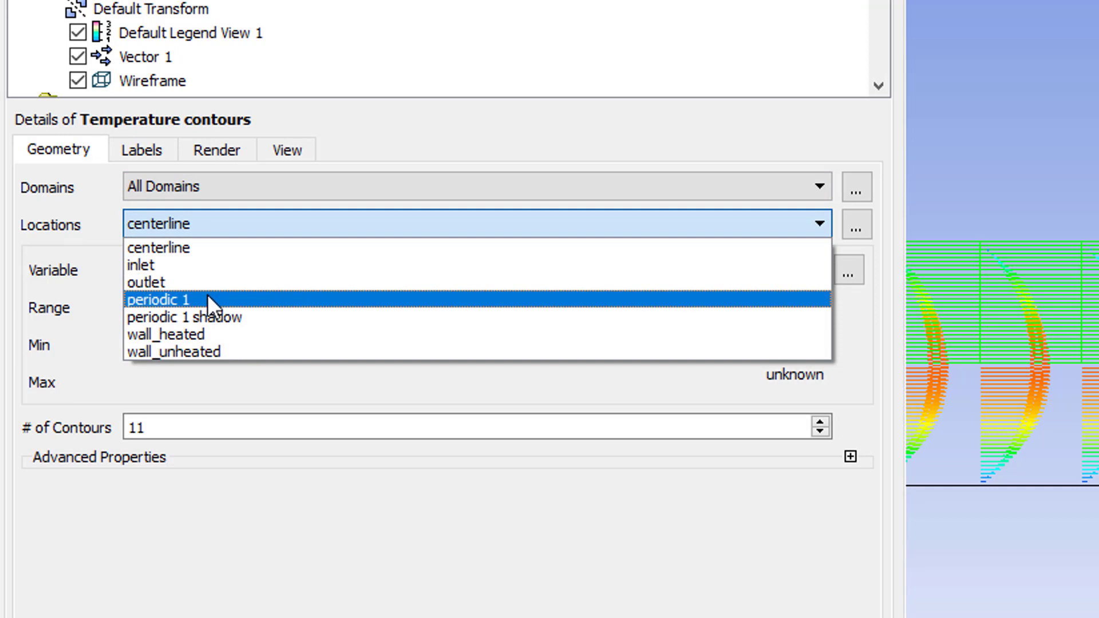
click(207, 298)
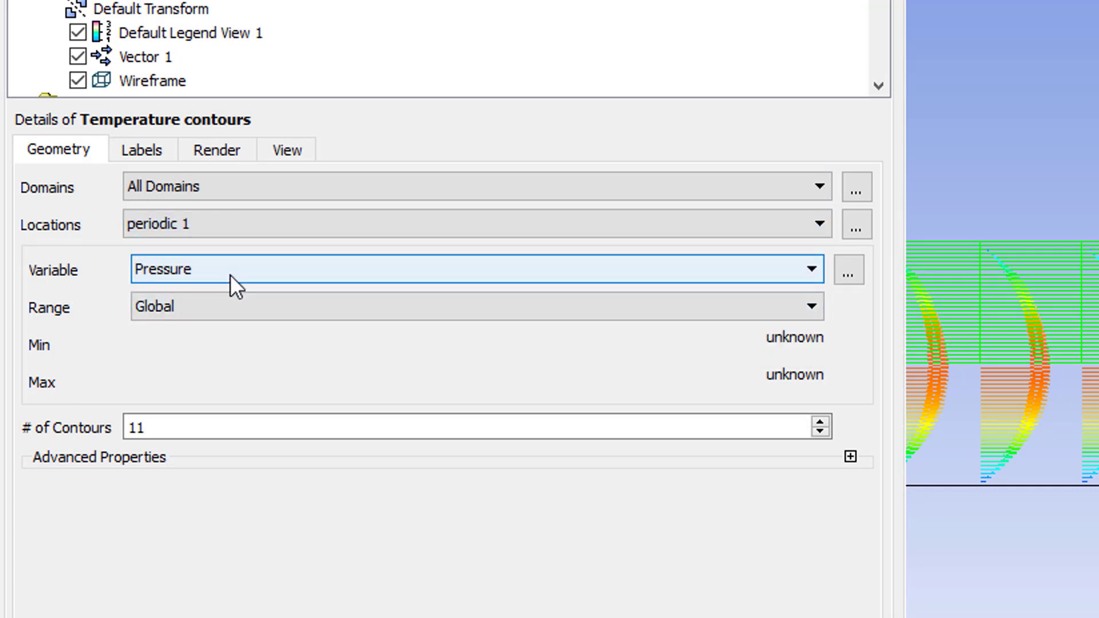
click(230, 273)
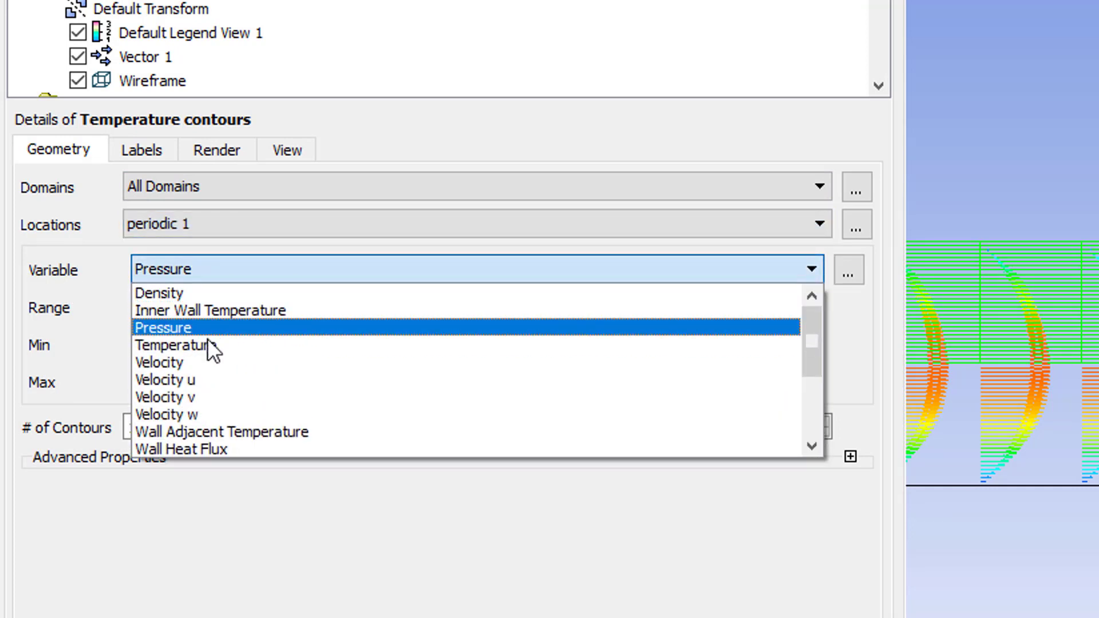
click(207, 341)
click(138, 427)
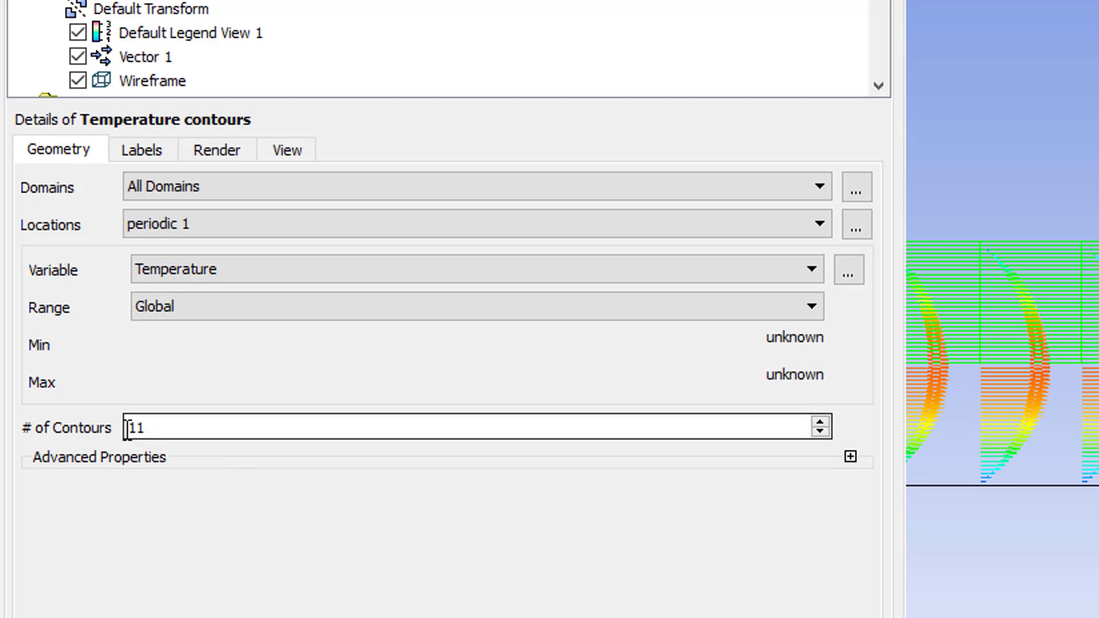
key(BackSpace)
text(5)
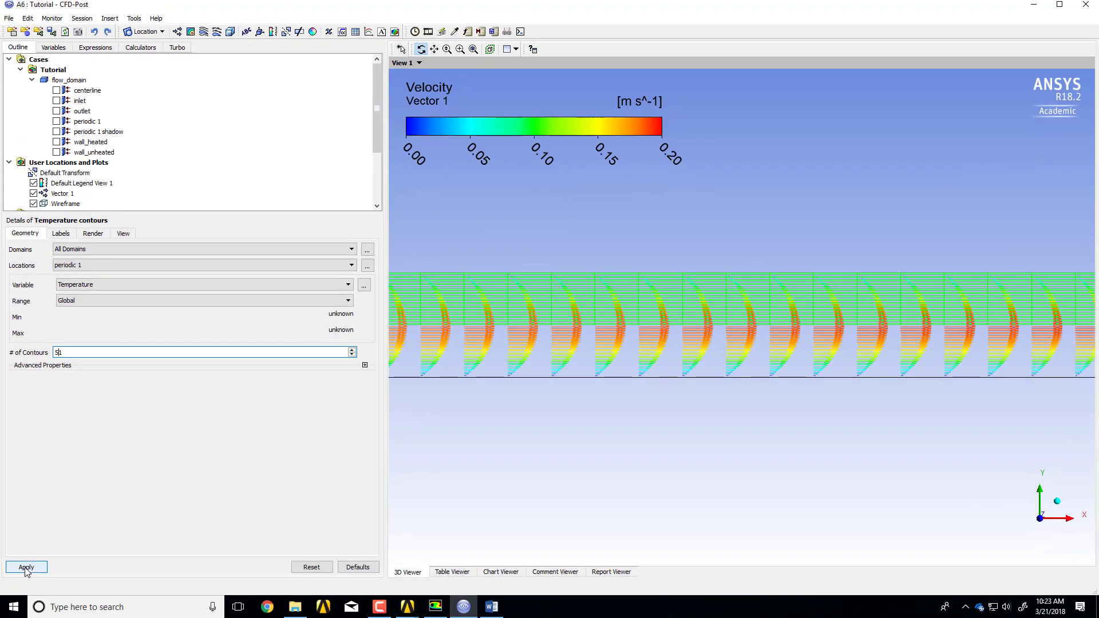
click(26, 568)
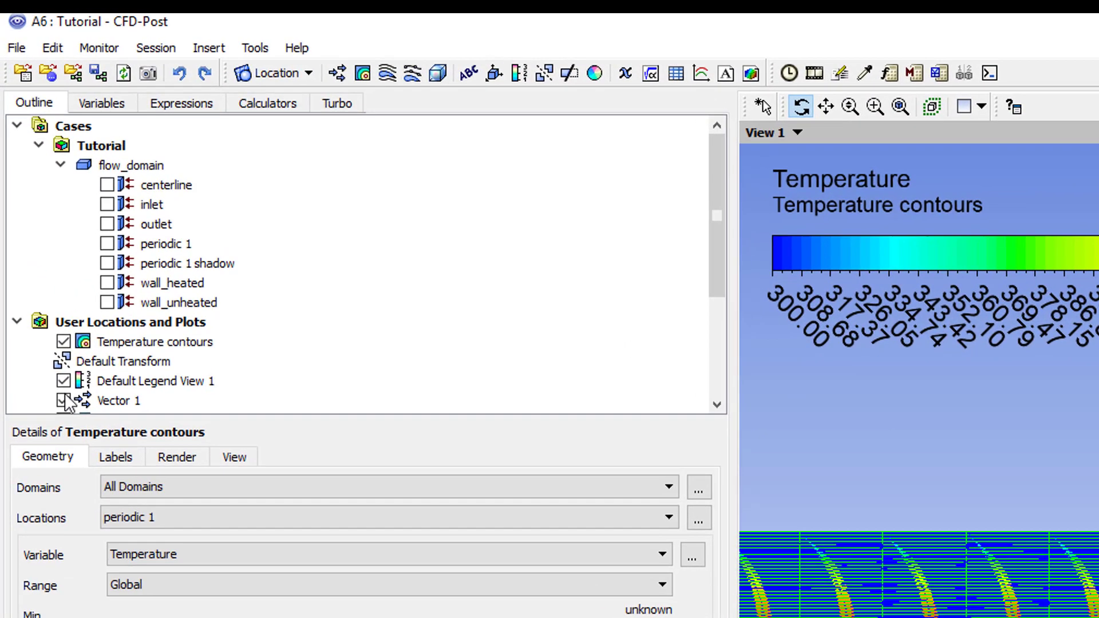
- Hide the Vector 1 plot so only the temperature contours are drawn
click(35, 215)
click(63, 401)
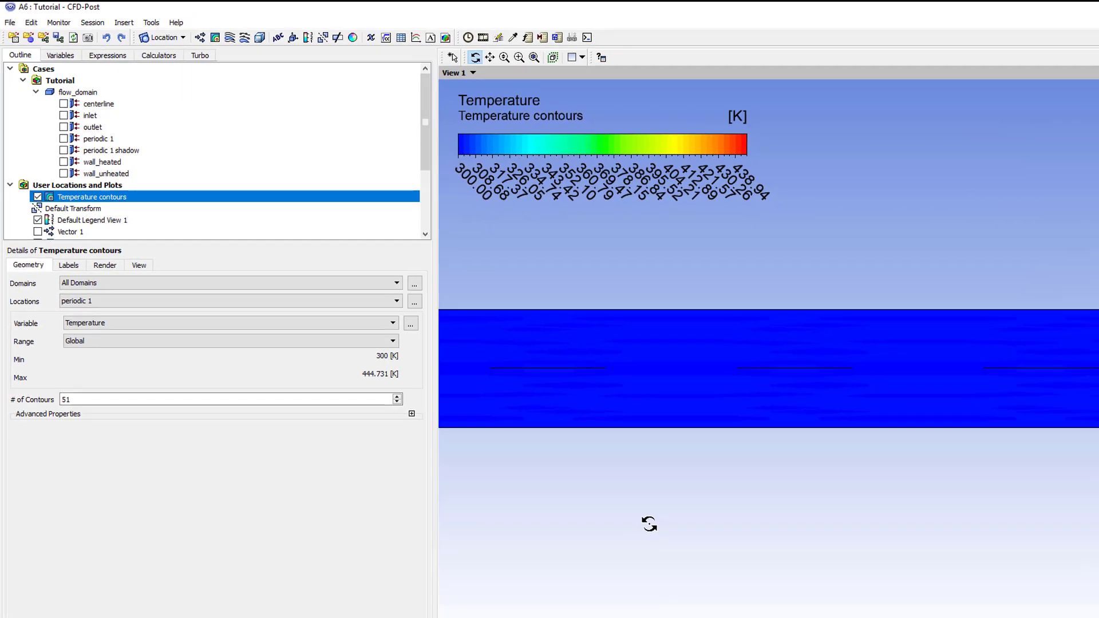
click(575, 461)
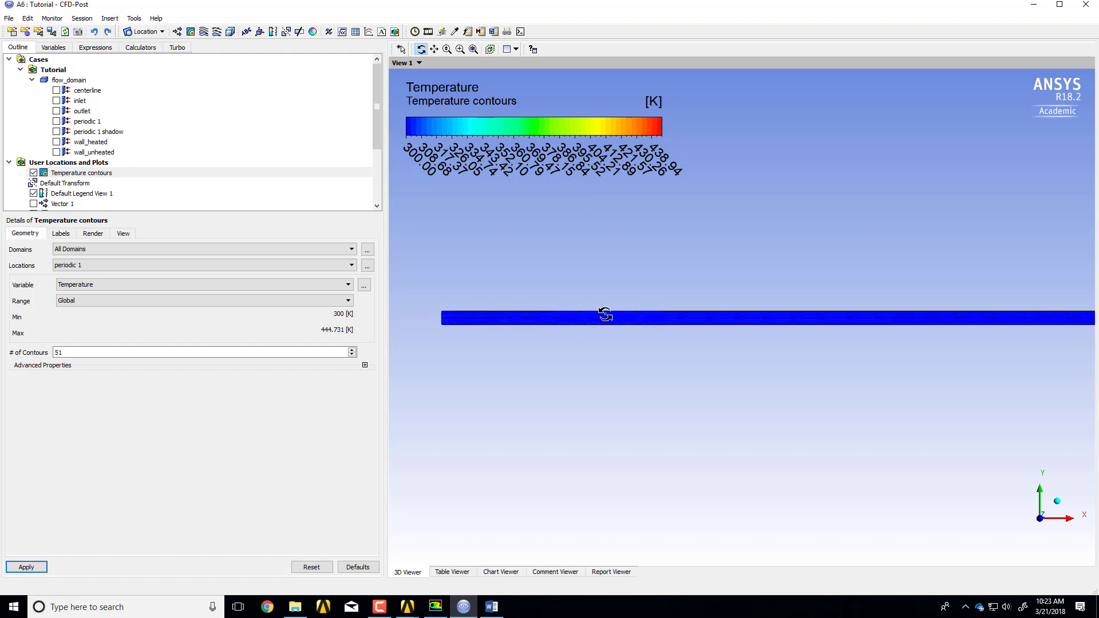
- Enable scaling for the temperature contours and stretch them by a factor of 30 in the Y direction
click(434, 49)
drag(988, 319, 539, 308)
drag(952, 306, 692, 314)
drag(871, 305, 786, 308)
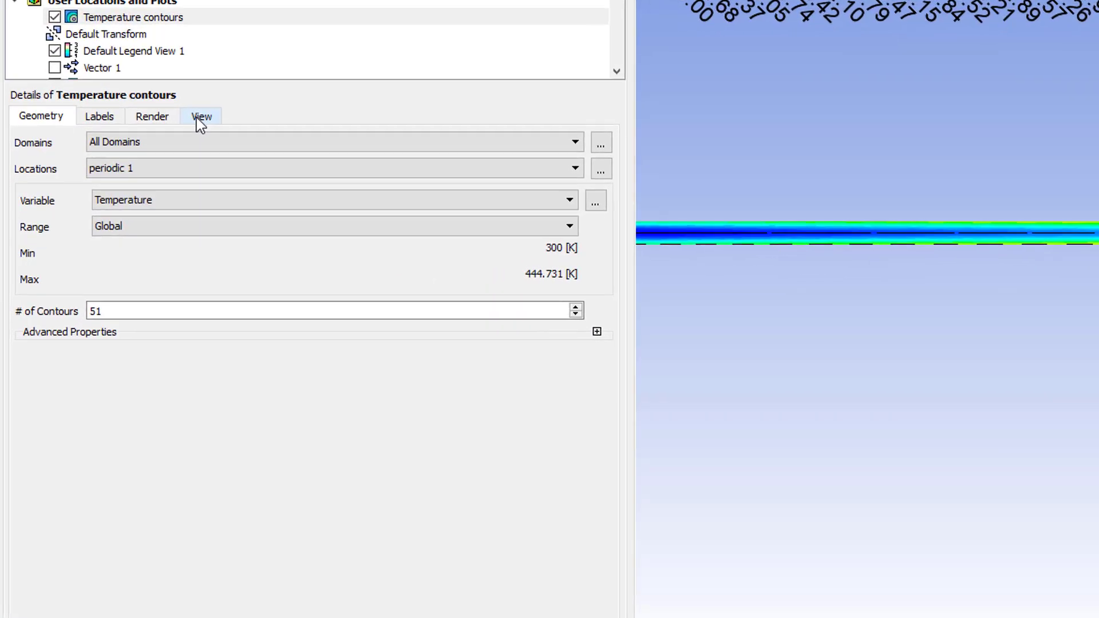
click(121, 233)
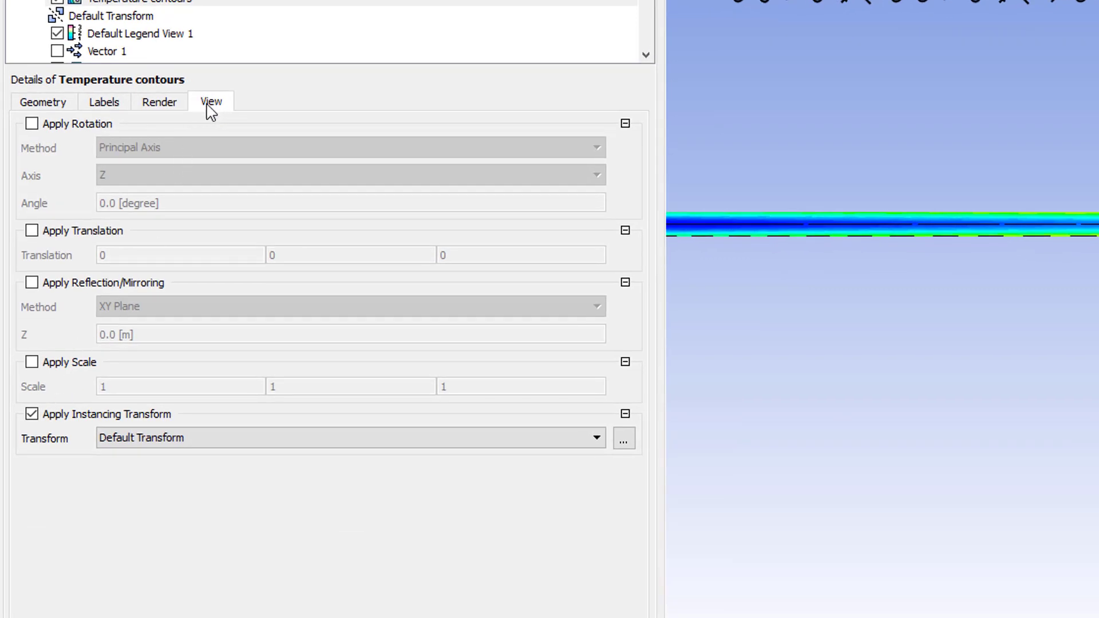
click(31, 363)
double_click(289, 386)
text(3)
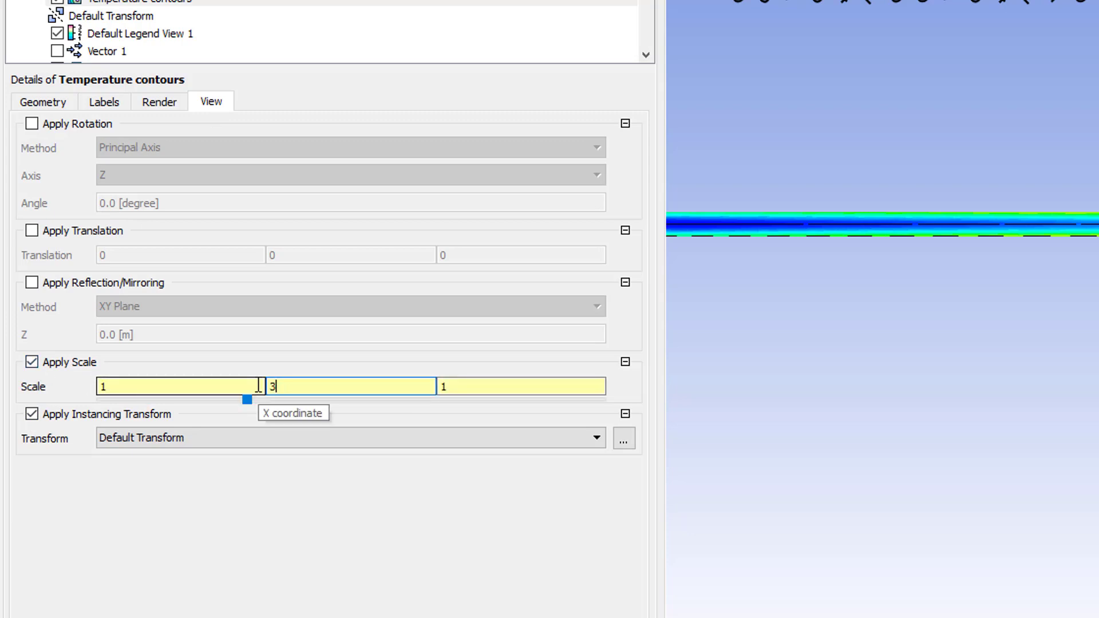
text(0)
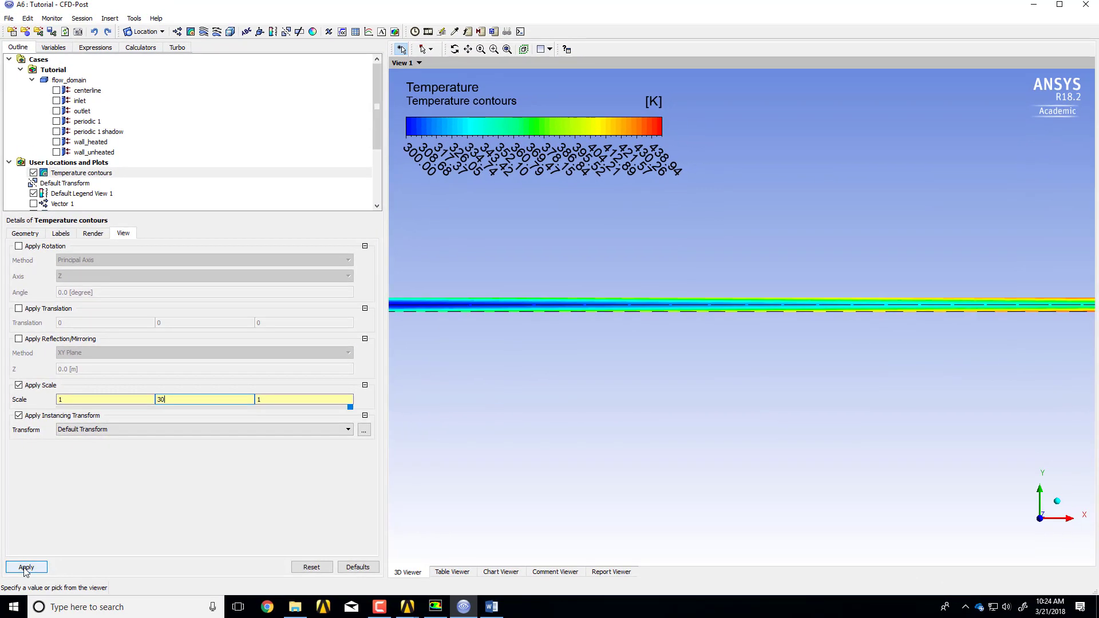
click(26, 566)
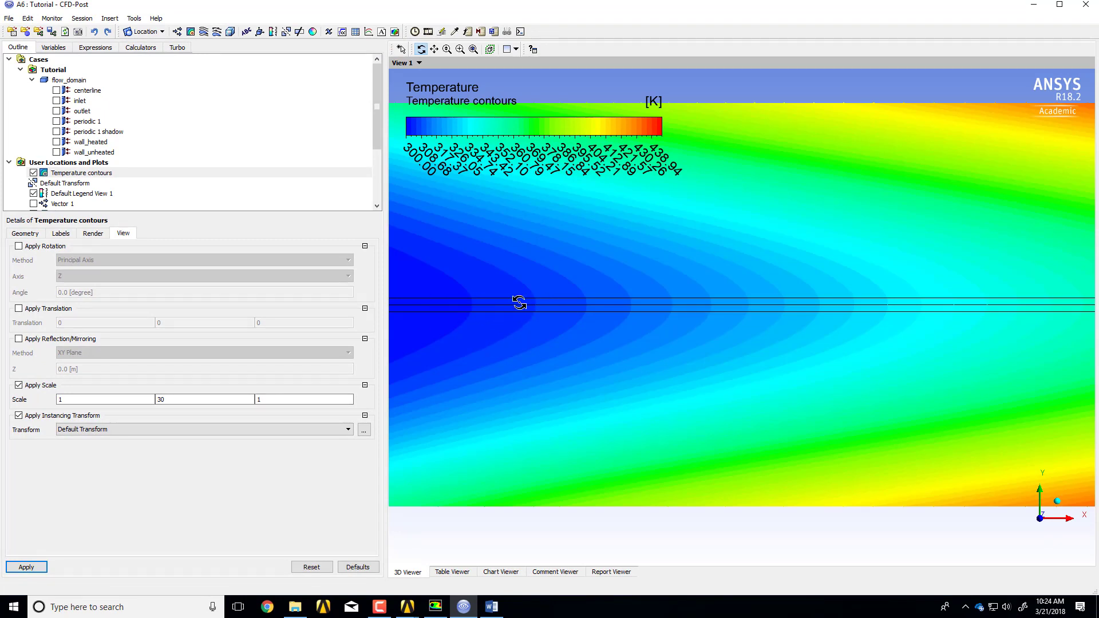
- Hide the Wireframe and fit the whole contour plot in the view
click(269, 172)
scroll(229, 177, down, 1)
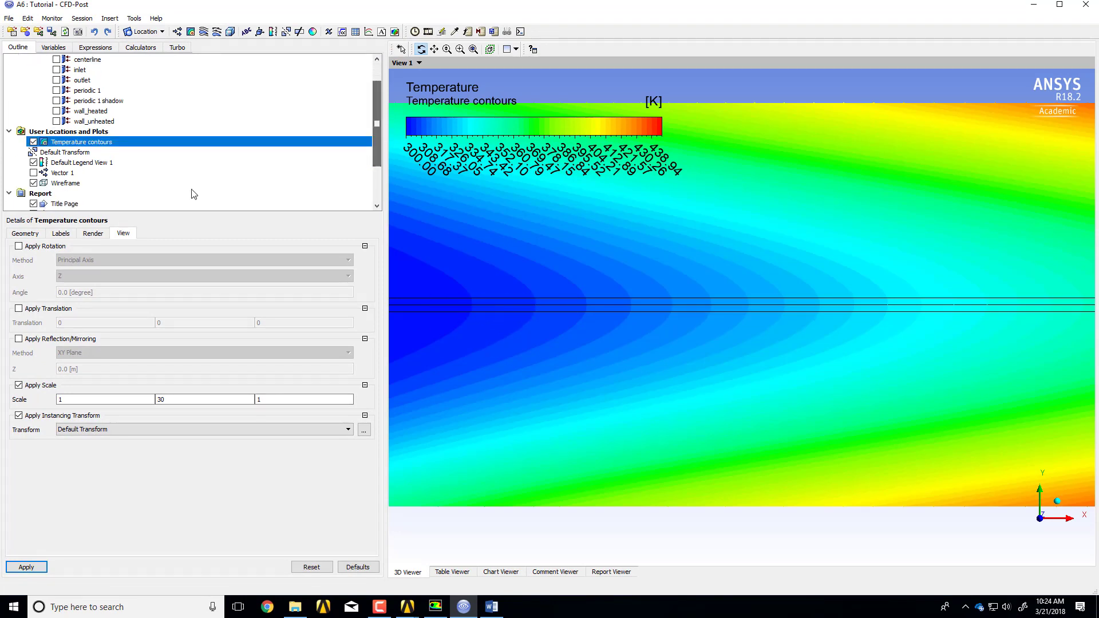
click(33, 183)
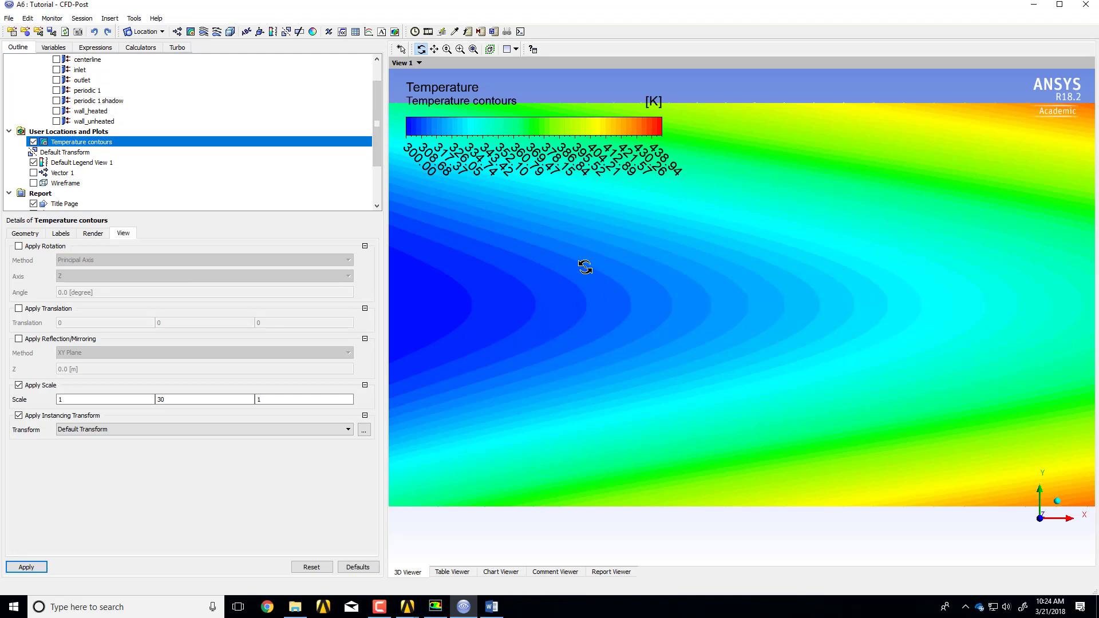
click(473, 50)
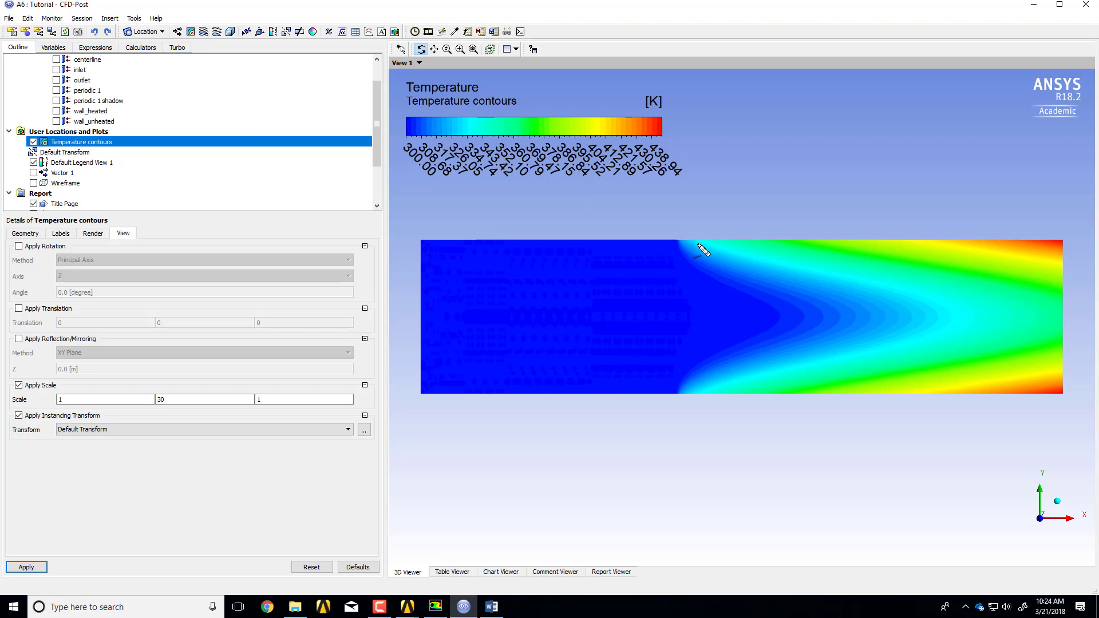
drag(698, 248, 937, 308)
mouse_move(690, 395)
mouse_down()
mouse_move(942, 308)
mouse_move(931, 307)
mouse_move(949, 311)
mouse_move(916, 309)
mouse_up()
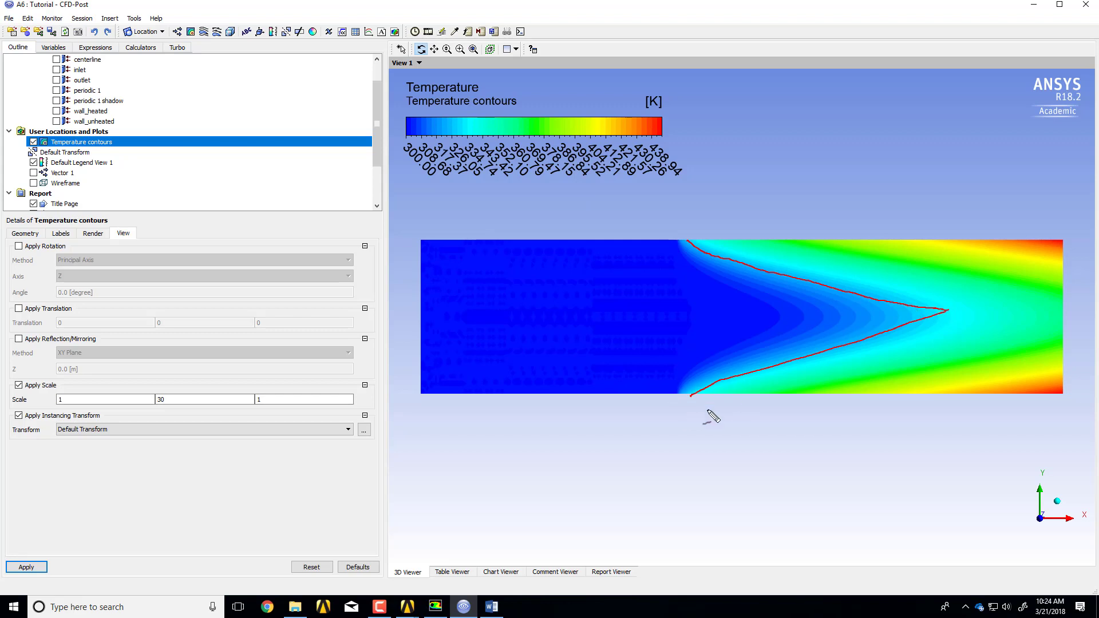
drag(944, 336, 951, 334)
mouse_move(552, 179)
mouse_down()
mouse_move(559, 190)
mouse_move(552, 176)
mouse_up()
drag(552, 176, 558, 181)
mouse_move(680, 178)
mouse_down()
mouse_move(674, 193)
mouse_move(679, 177)
mouse_up()
drag(679, 178, 689, 189)
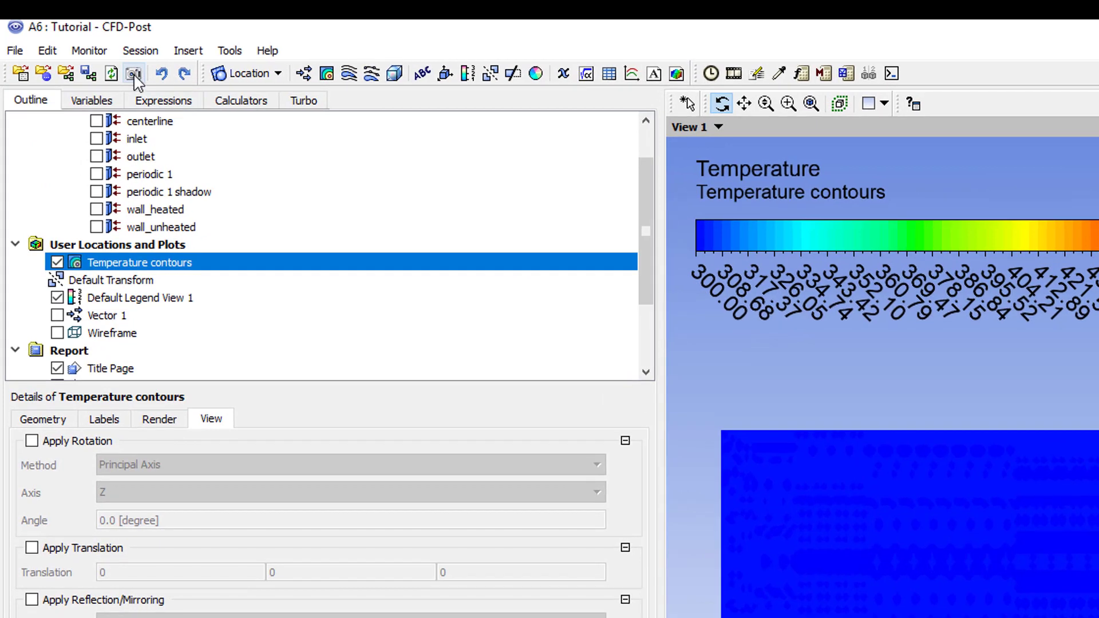
- Start saving the view as a PNG picture and choose the Misc folder as its destination
click(136, 77)
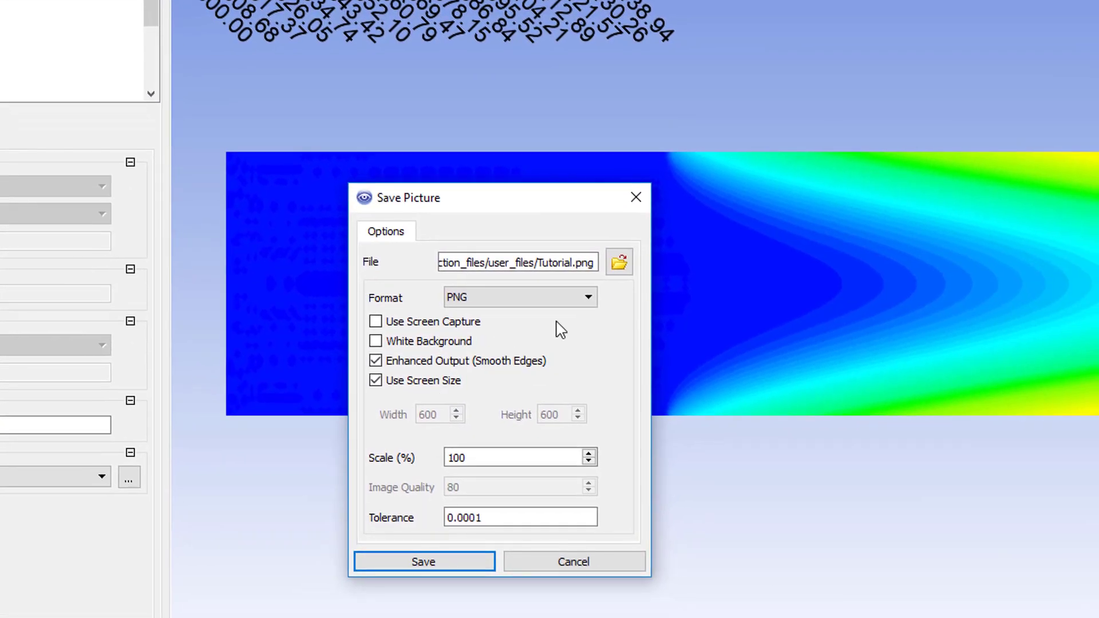
click(619, 264)
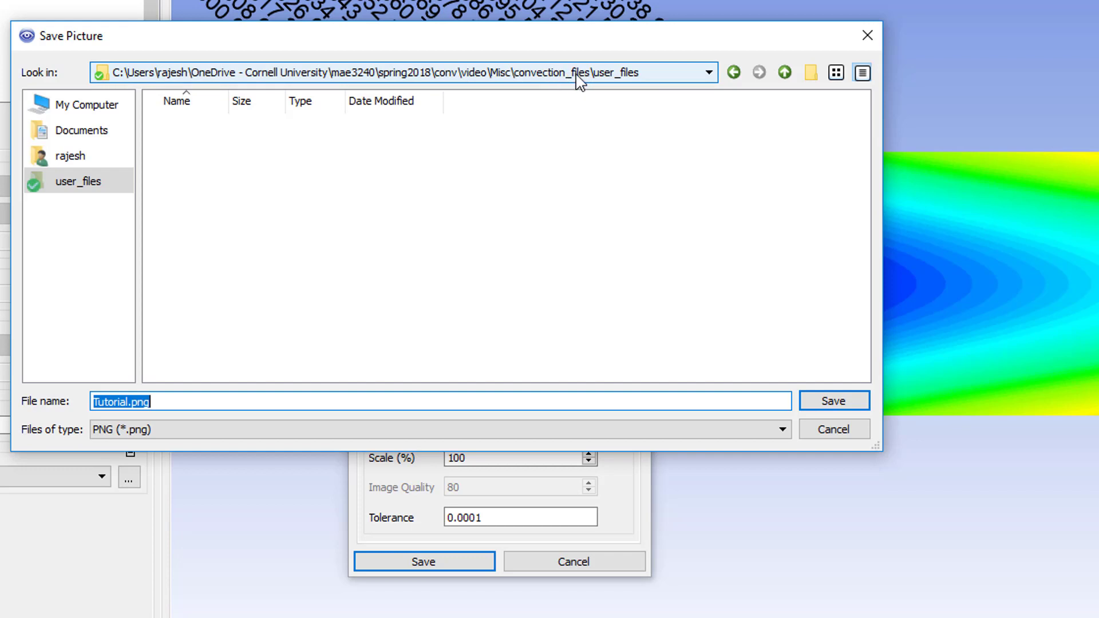
click(785, 73)
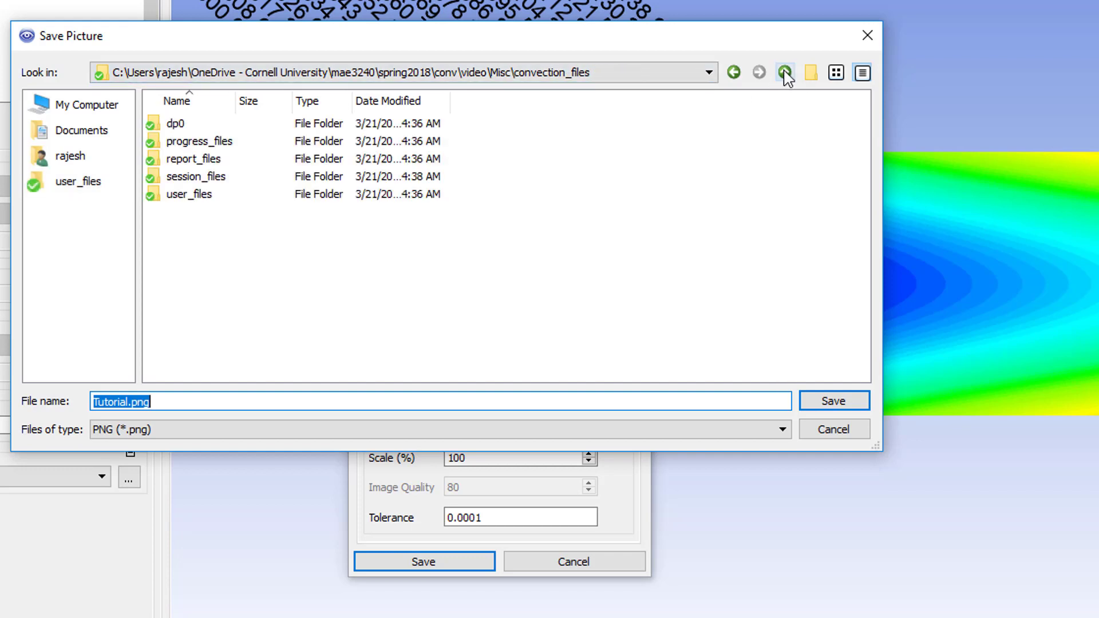
click(786, 72)
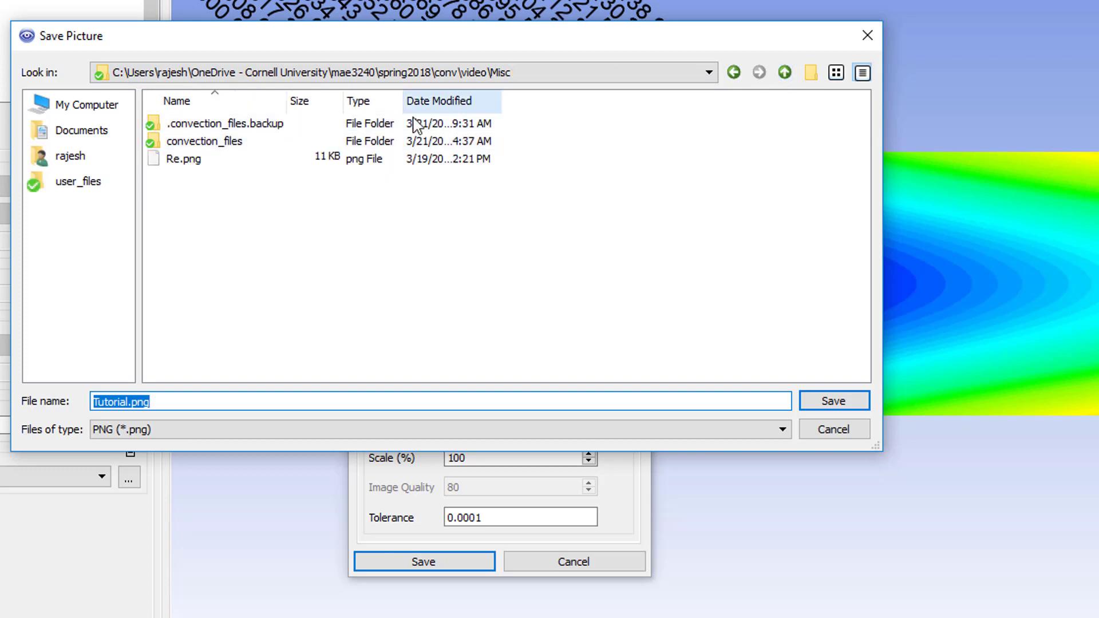
- Name the picture temp_contoursl.png and save it
click(137, 408)
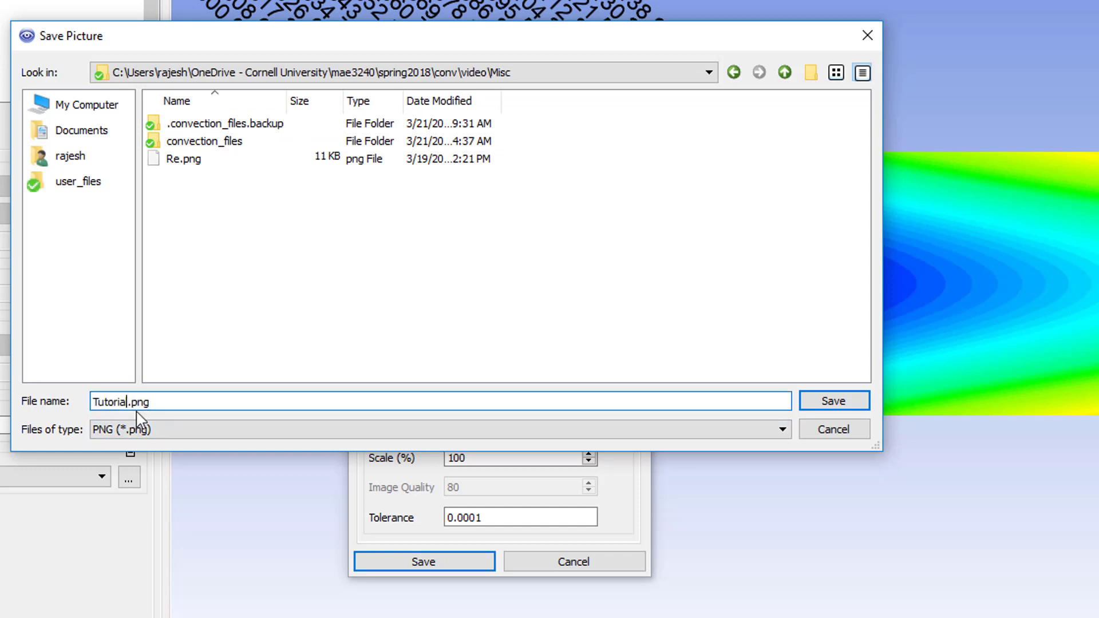
key(BackSpace)
key(BackSpace)
key(BackSpace)
key(BackSpace)
key(BackSpace)
key(BackSpace)
key(BackSpace)
key(BackSpace)
text(temp_contours)
click(824, 402)
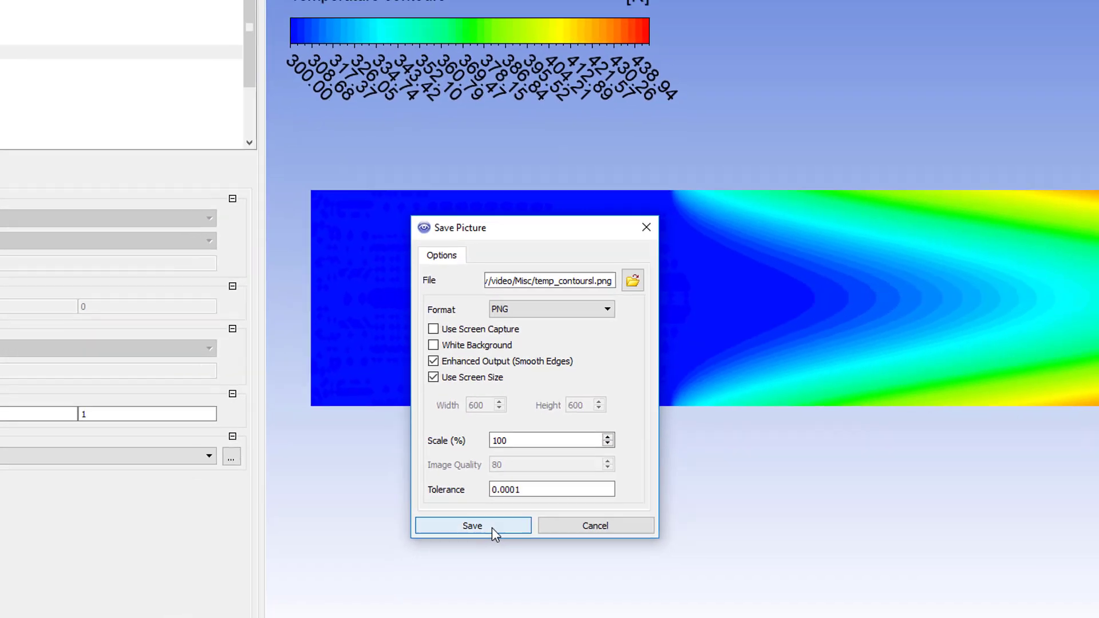
click(450, 567)
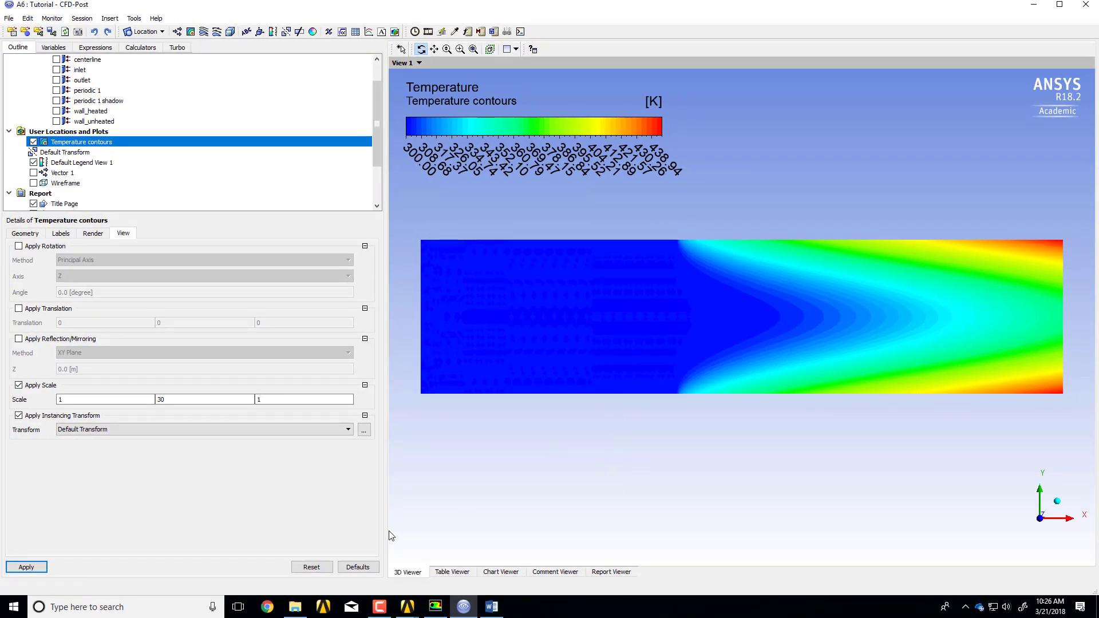
- Search Windows for the Snipping Tool
click(100, 610)
text(snipp)
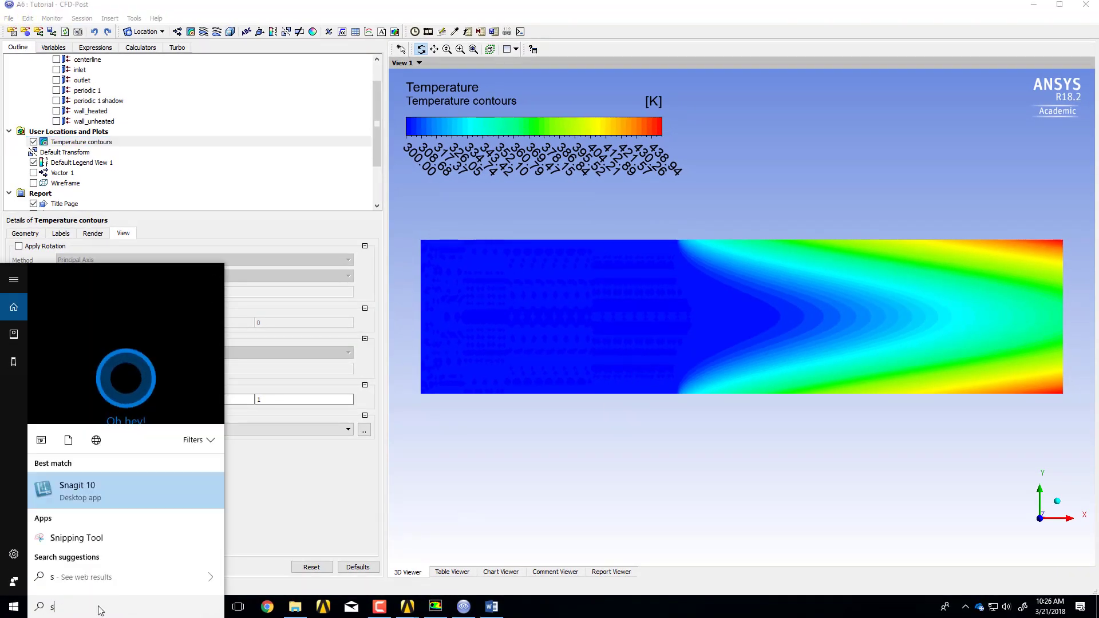
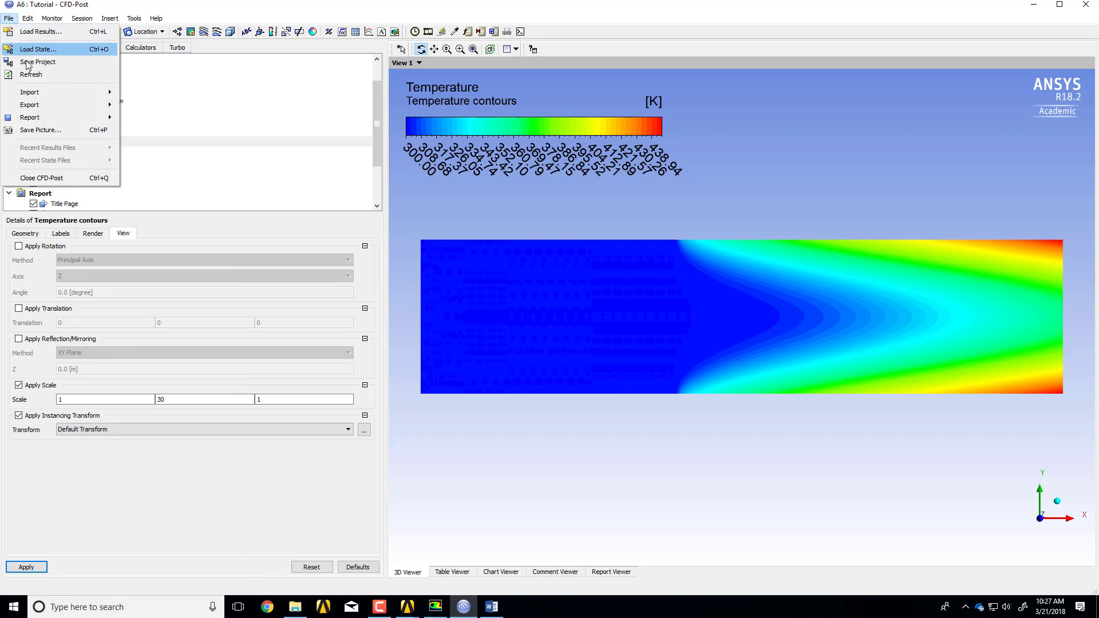
- Save the project and request a license again
click(26, 63)
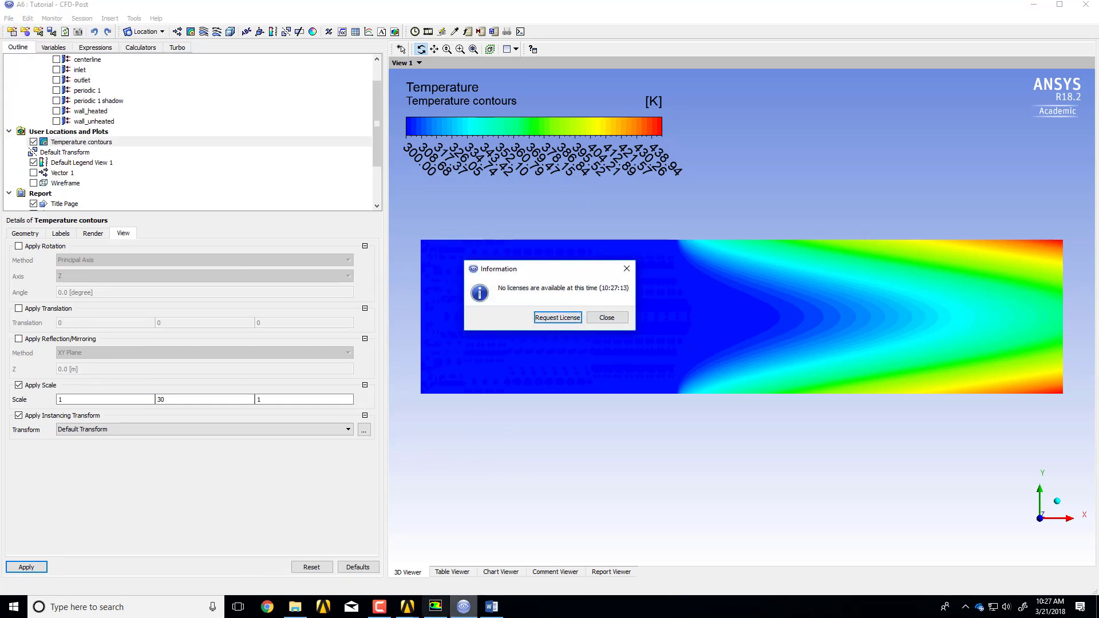
click(562, 319)
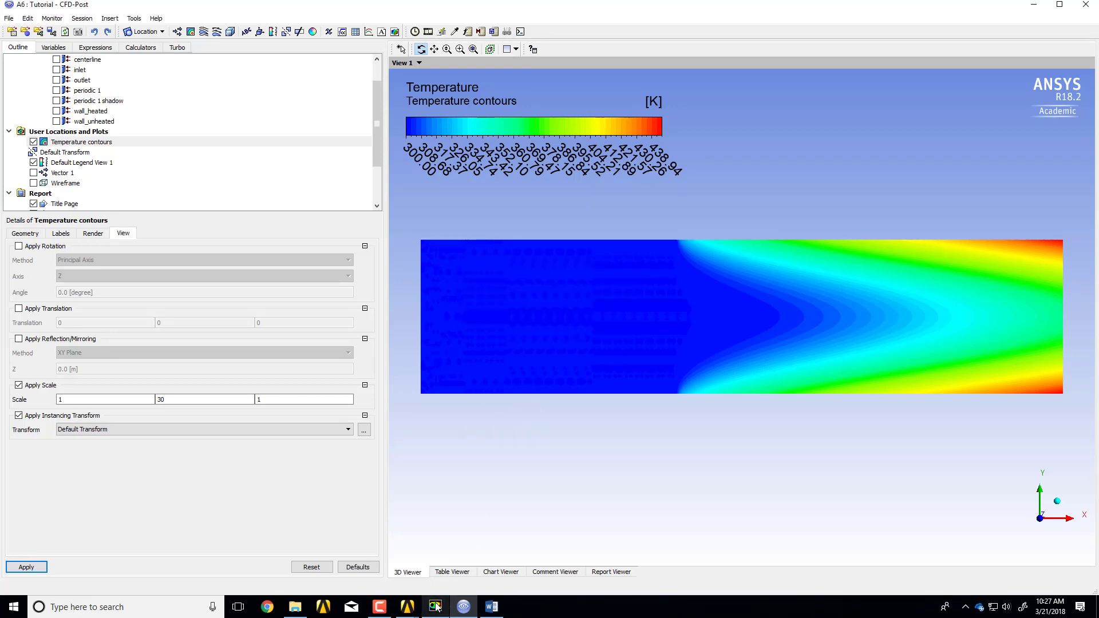
- Switch to the Workbench window of the convection project
mouse_move(464, 610)
click(405, 610)
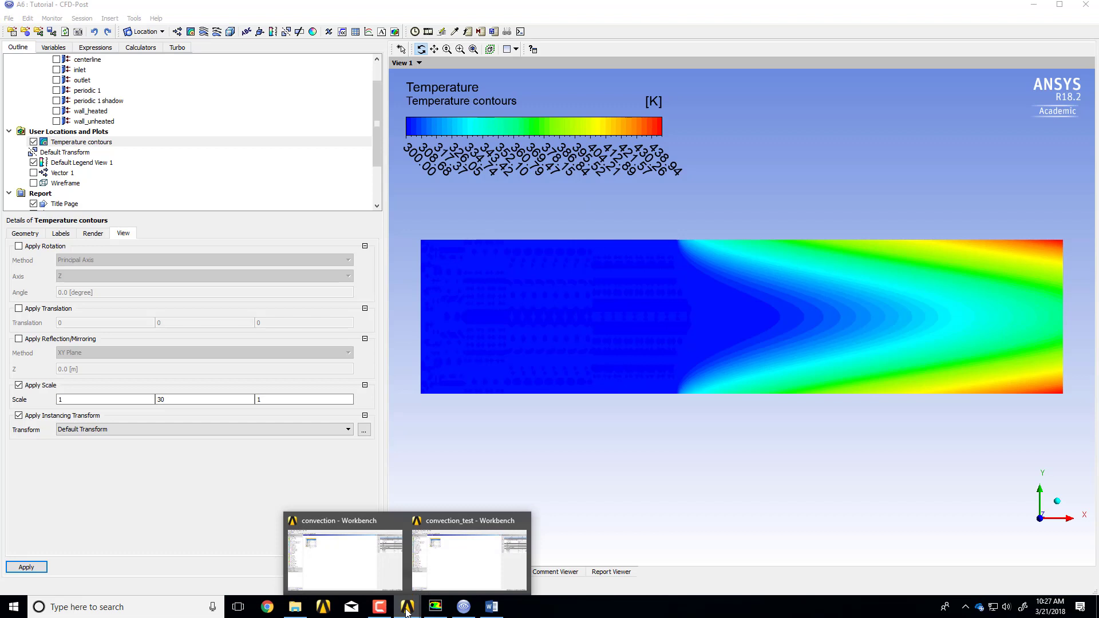
click(368, 579)
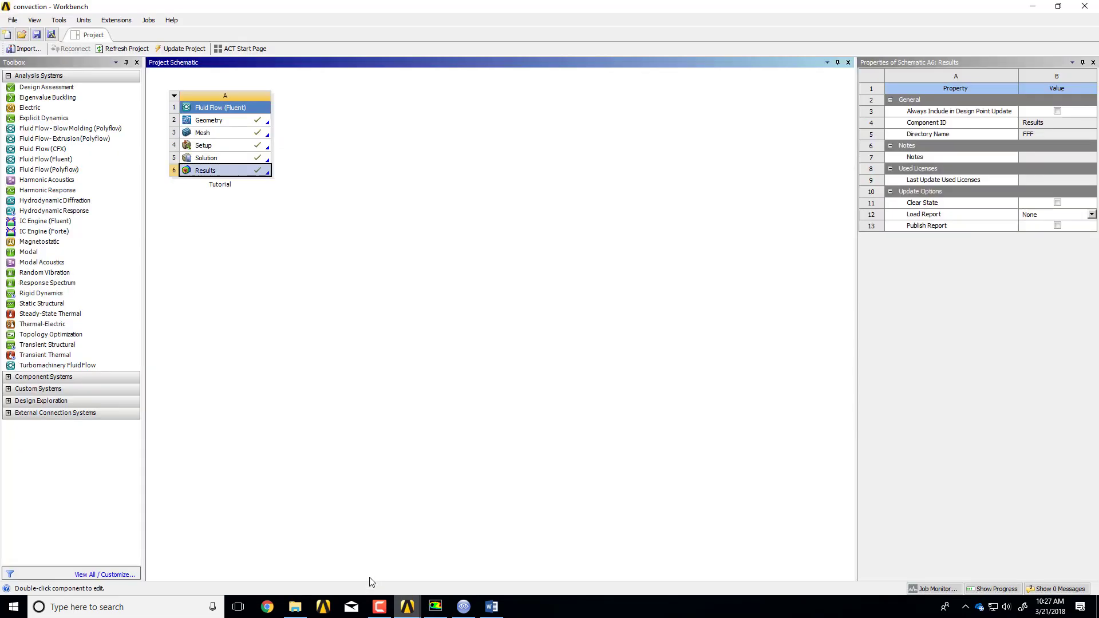
- Start archiving the convection project and choose the conv > video > Misc folder as the archive's location
click(13, 20)
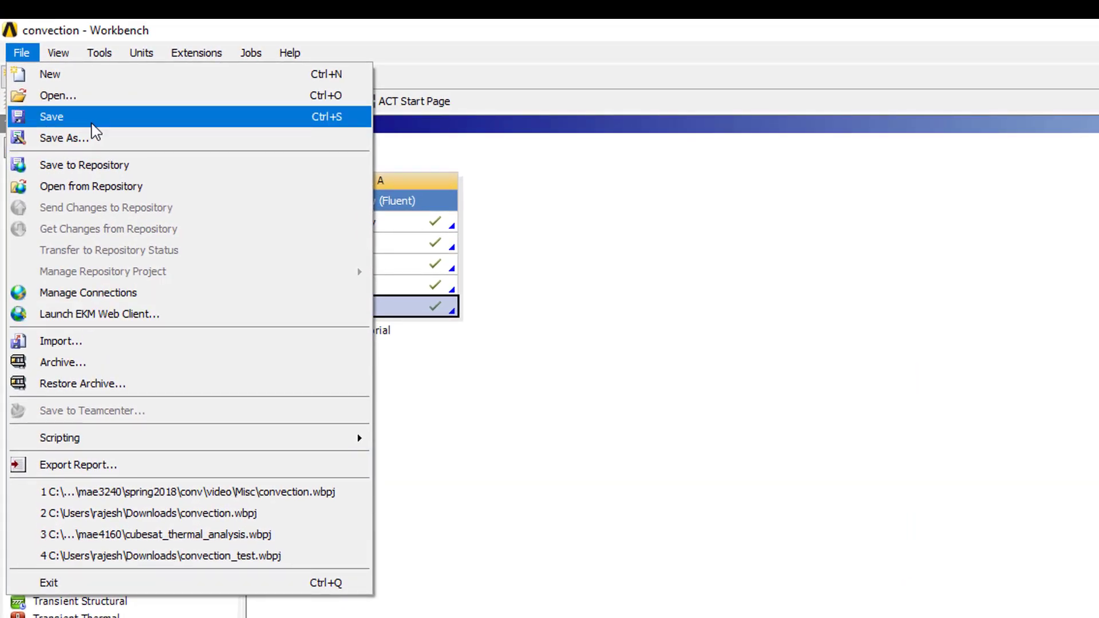
click(63, 362)
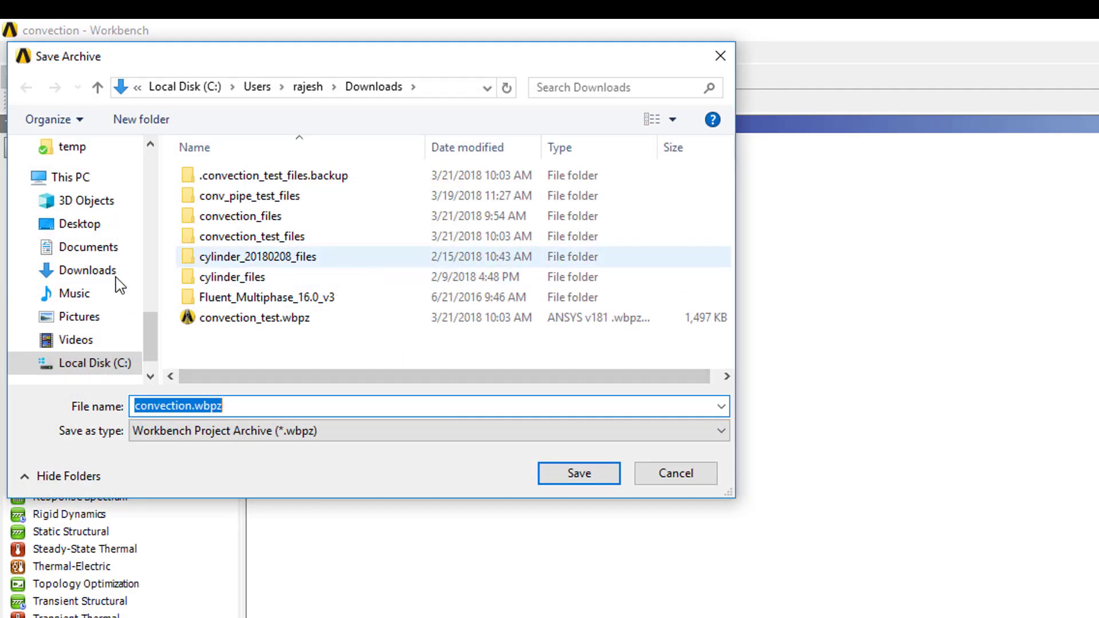
drag(152, 337, 154, 179)
click(89, 197)
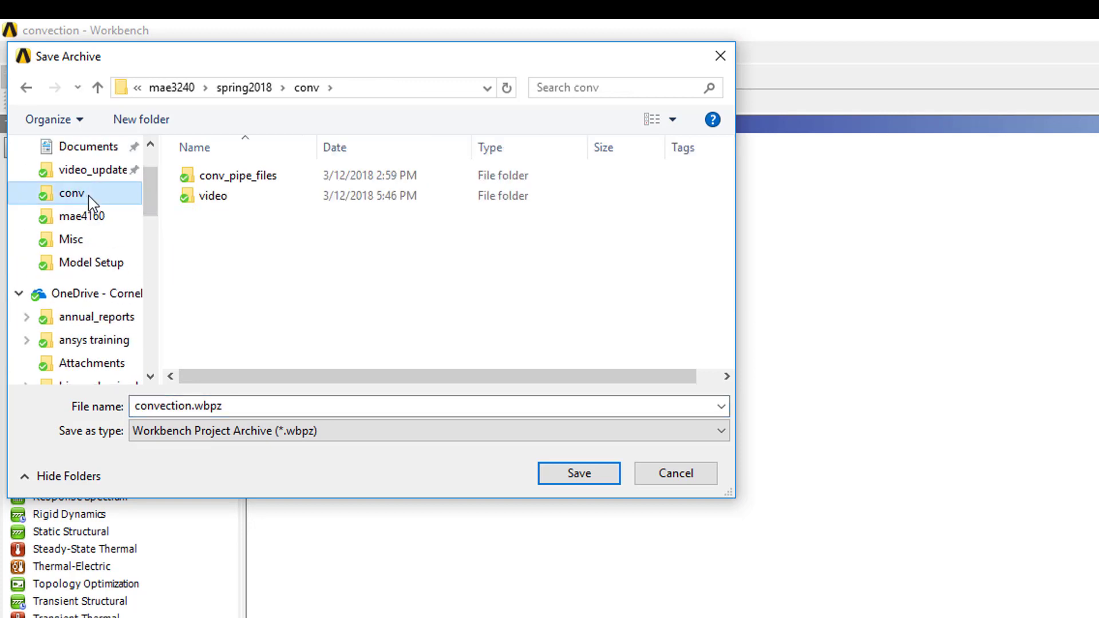
double_click(248, 197)
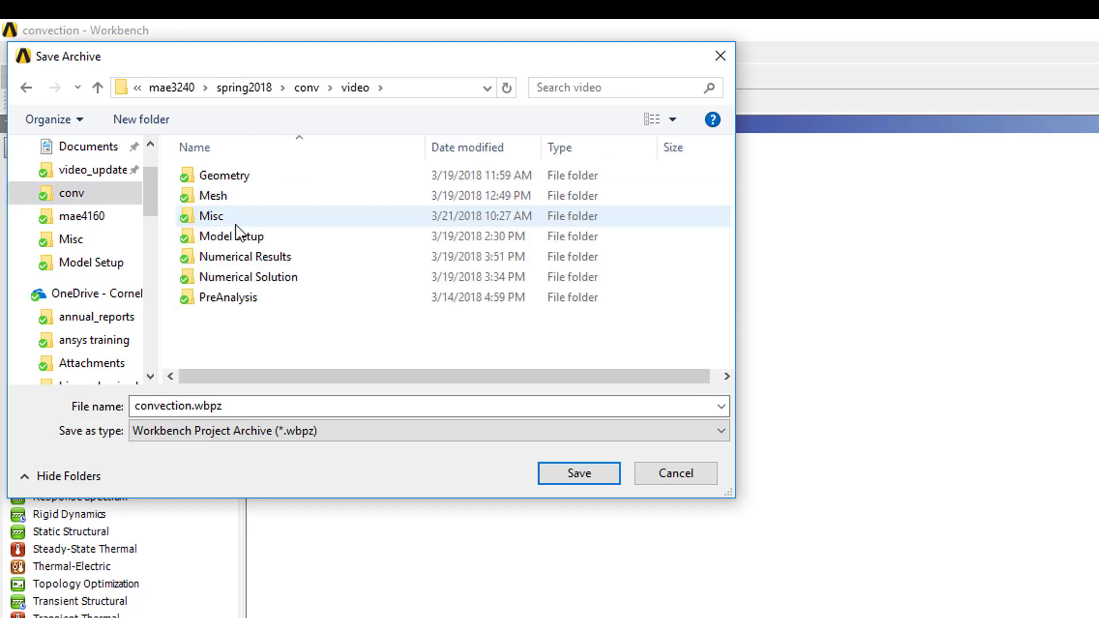
double_click(236, 223)
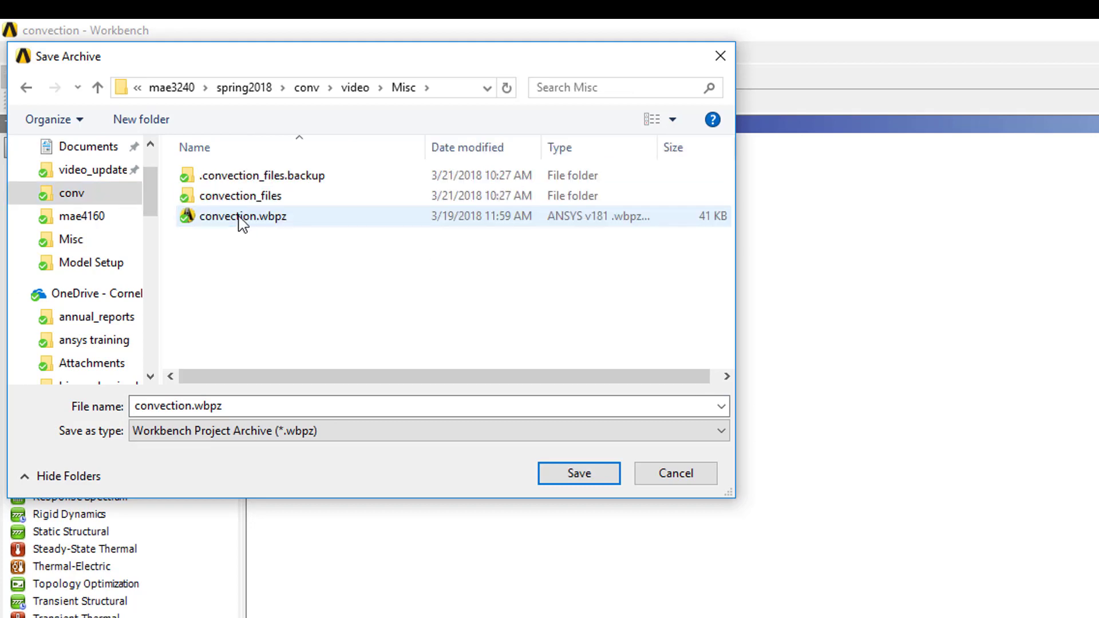
- Save the archive over the existing convection.wbpz, including the result/solution files and the imported external files
click(240, 221)
click(575, 475)
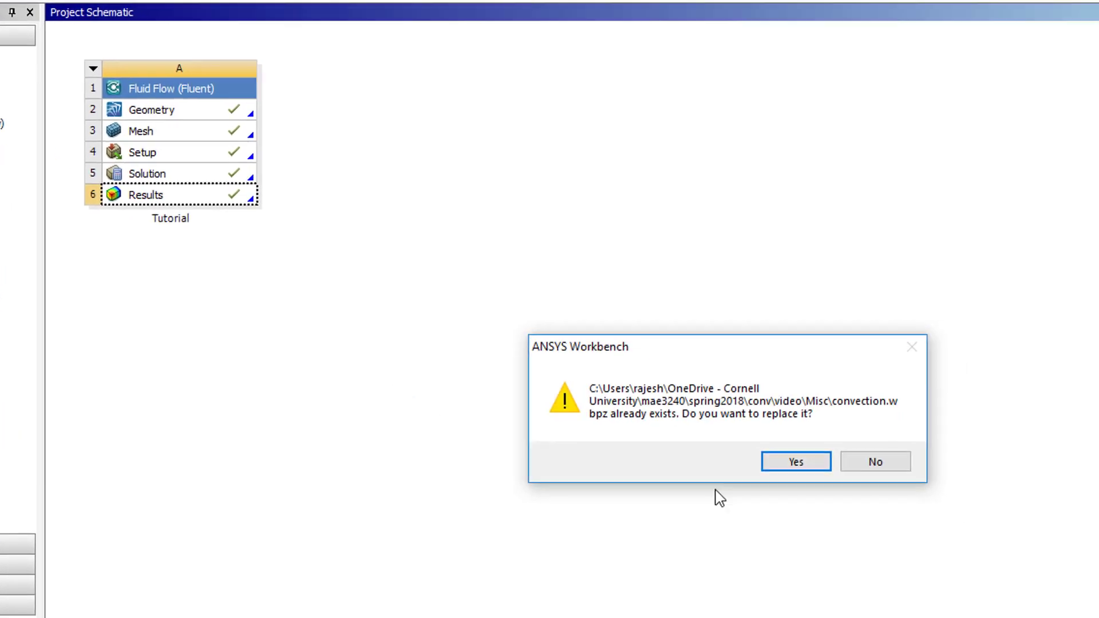
click(593, 351)
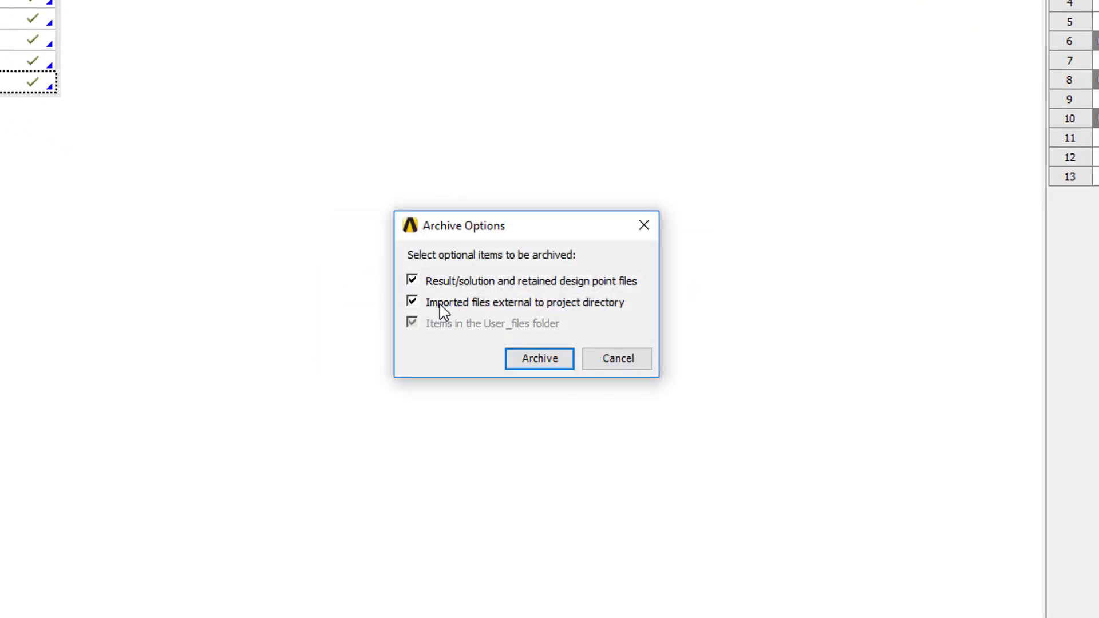
click(547, 361)
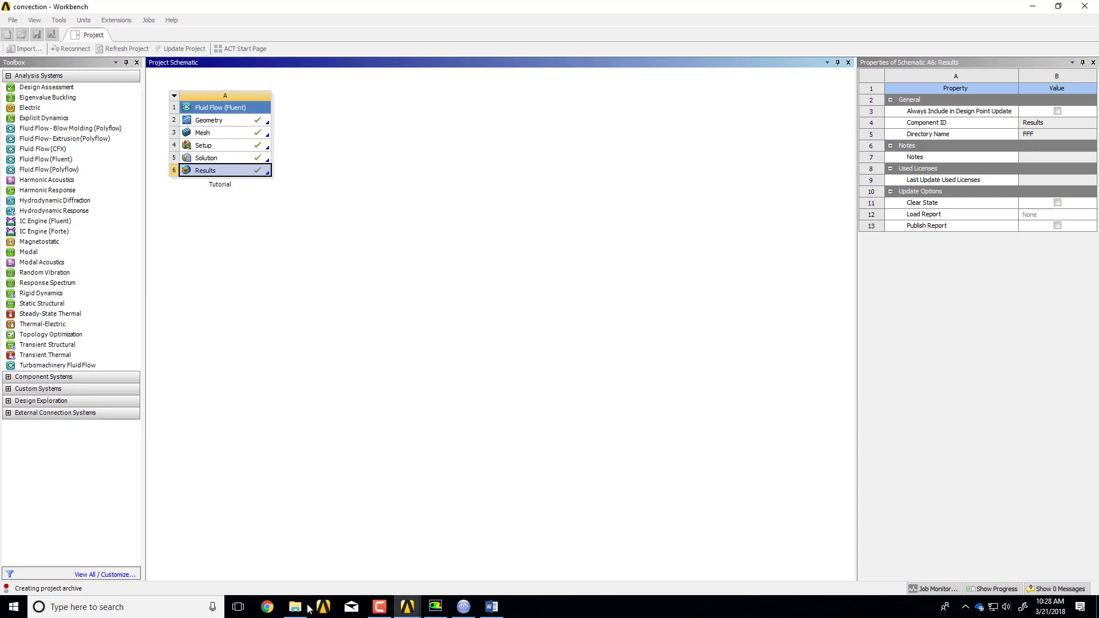
- Switch to File Explorer, open conv > video > Misc and sort its files by date modified to check the convection.wbpz archive
click(297, 607)
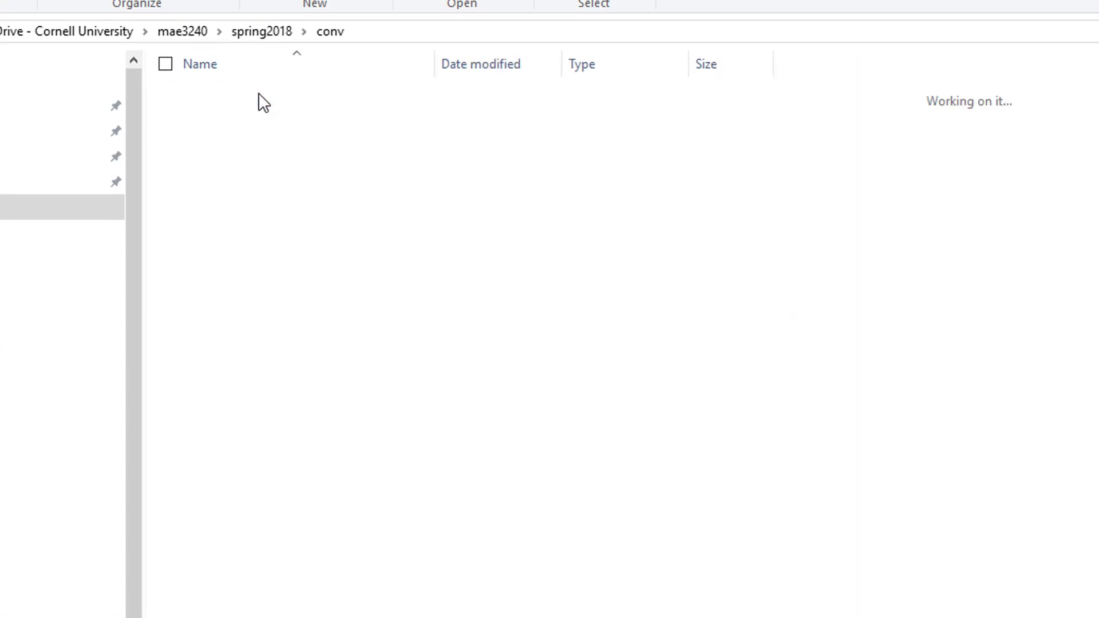
double_click(260, 95)
double_click(252, 140)
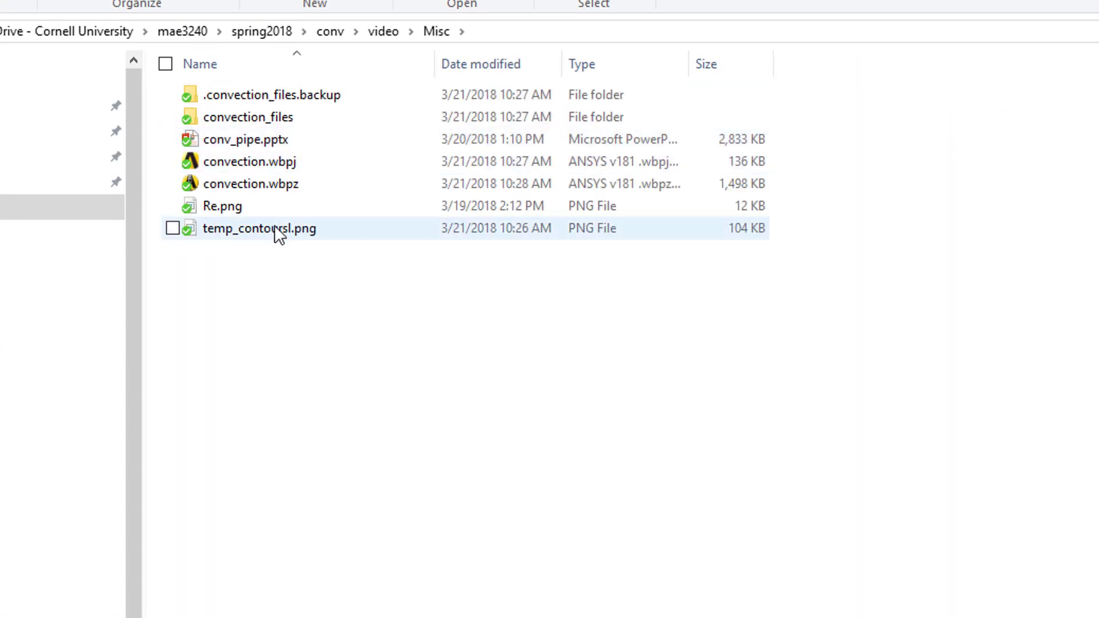
click(475, 63)
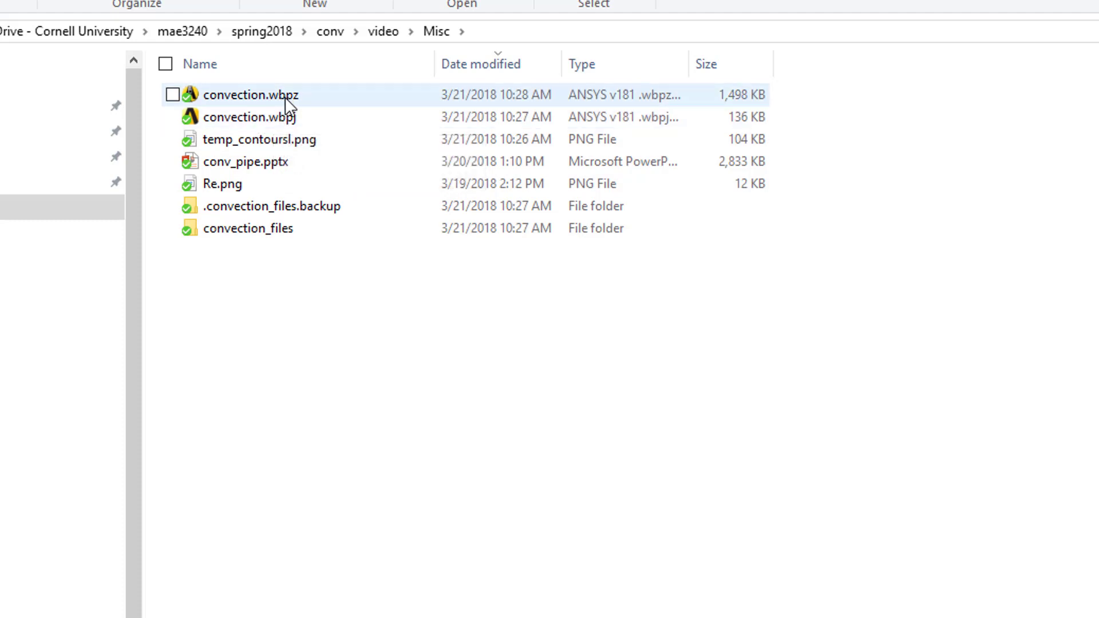
mouse_move(277, 96)
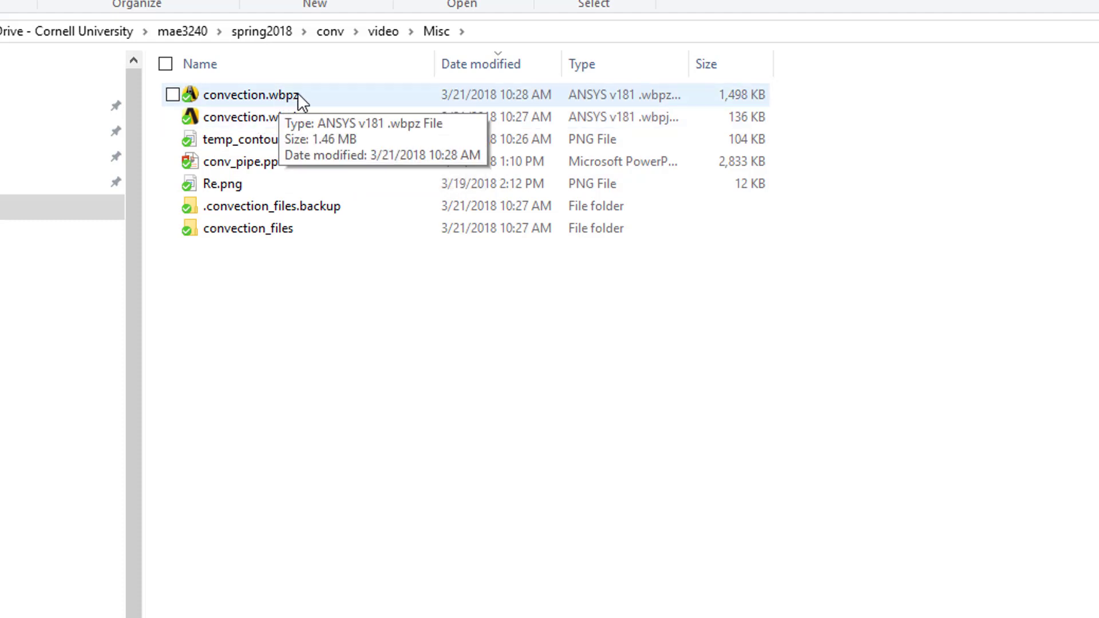